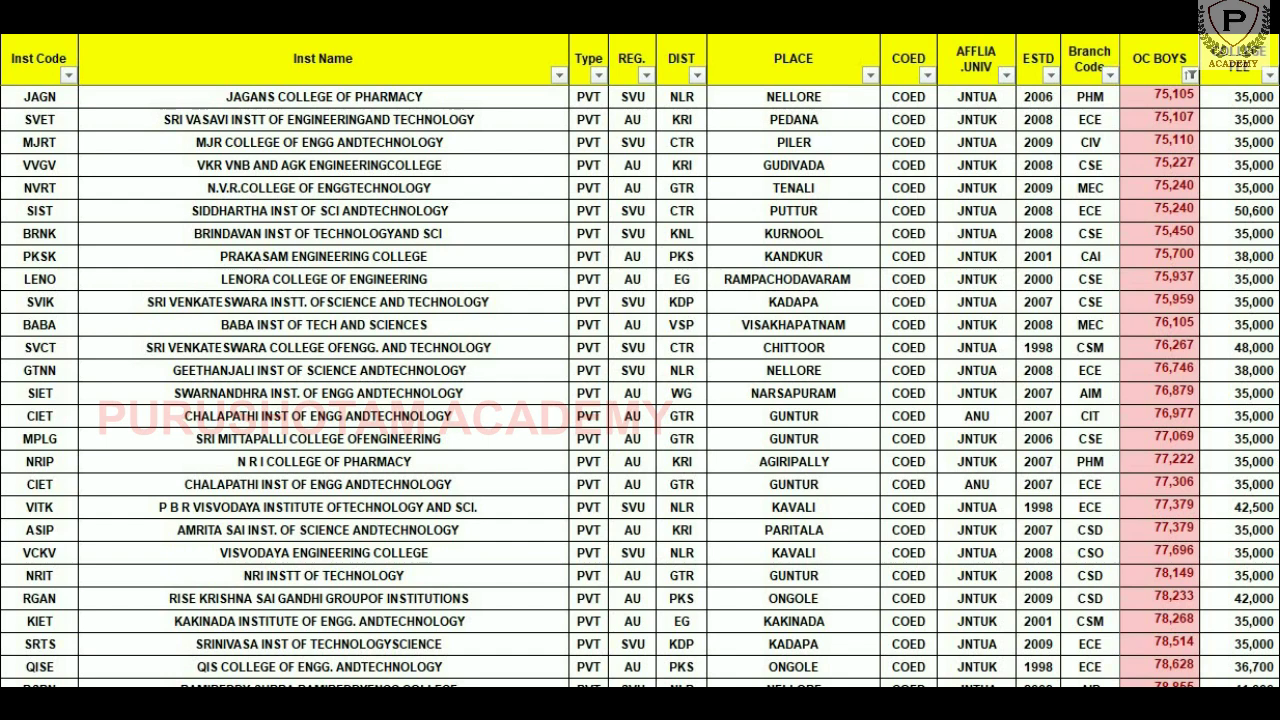
Filter the DIST column so that only the ATP district's colleges are listed.
key(alt+Down)
click(490, 266)
click(490, 282)
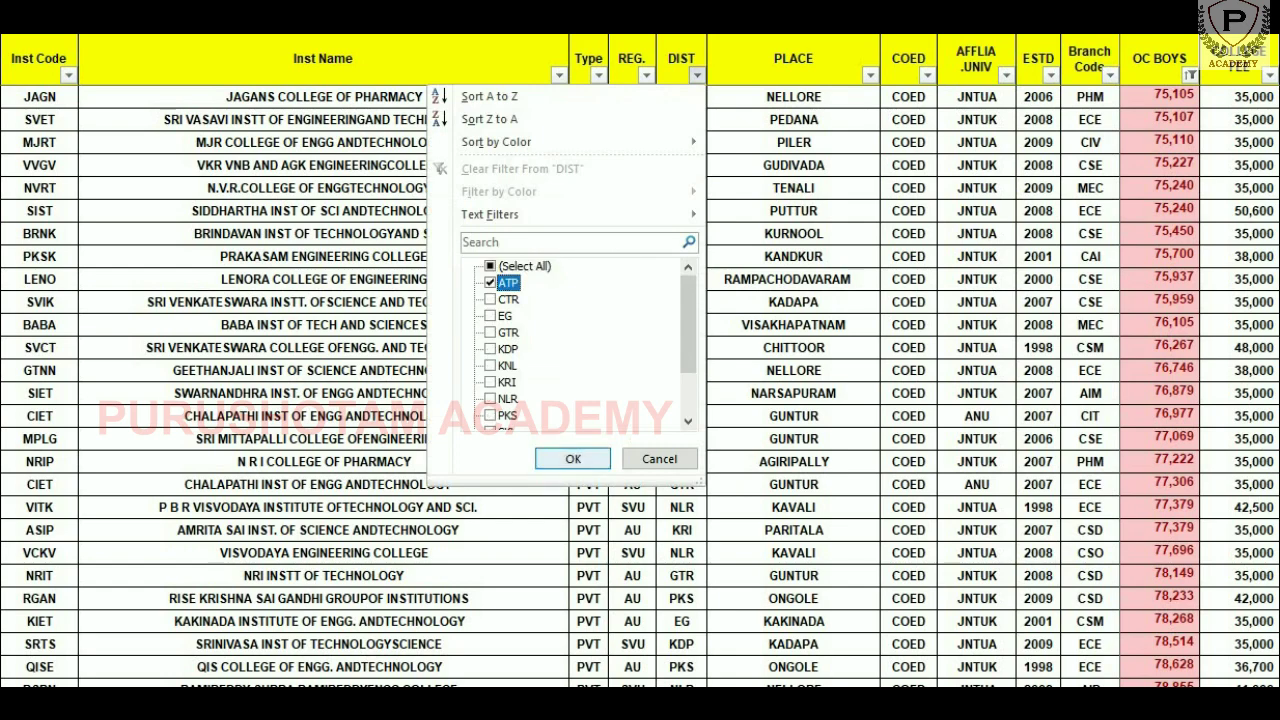
click(572, 459)
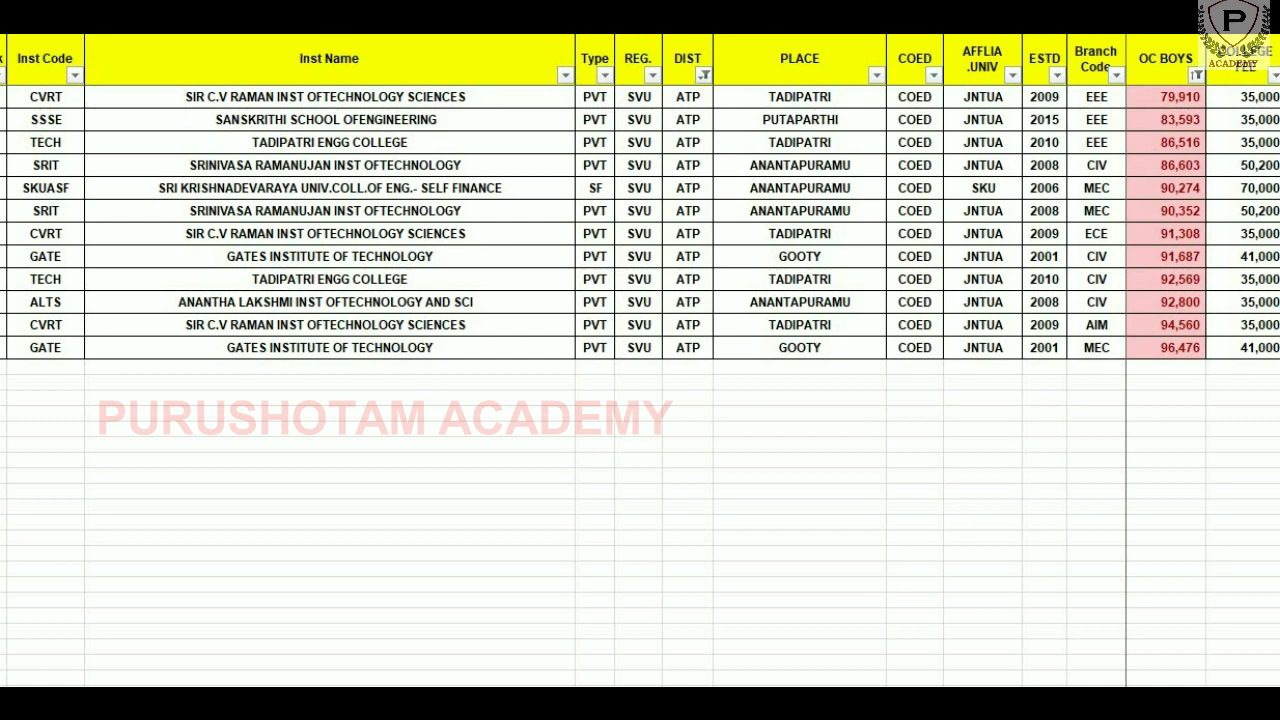
Switch the DIST column filter from ATP to CTR only.
key(alt+Down)
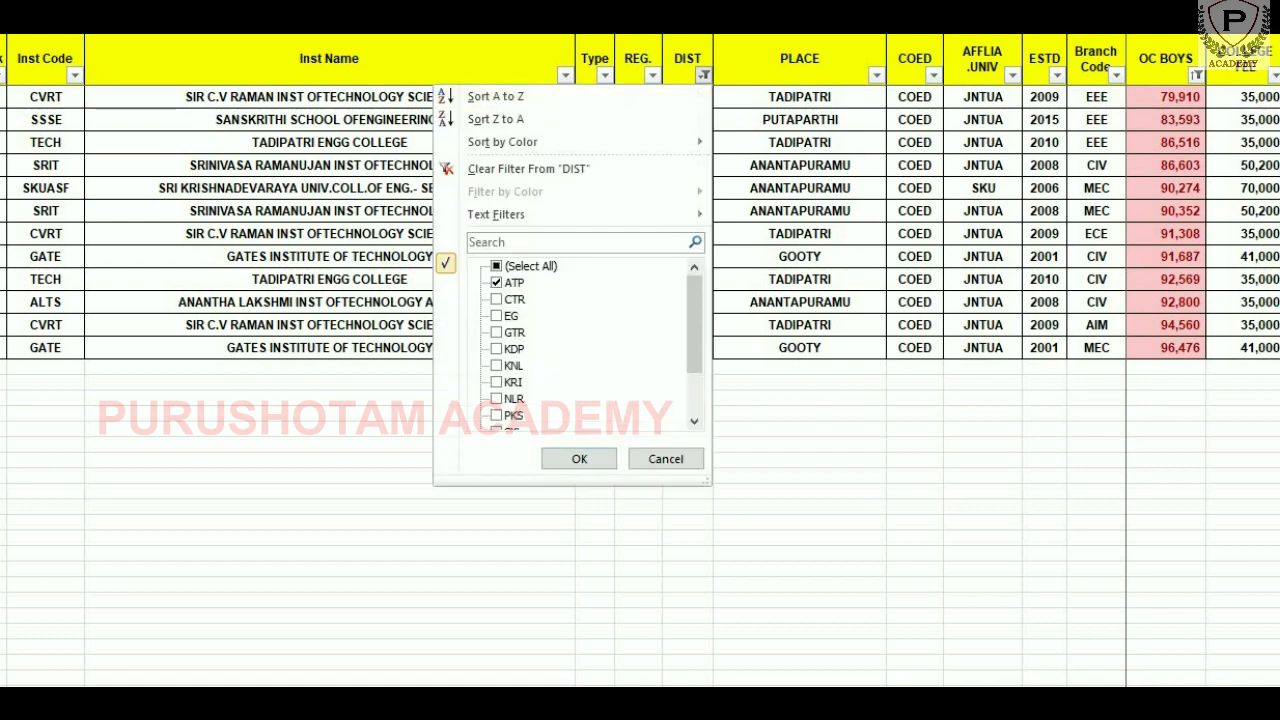
key(space)
key(Down)
key(space)
key(Return)
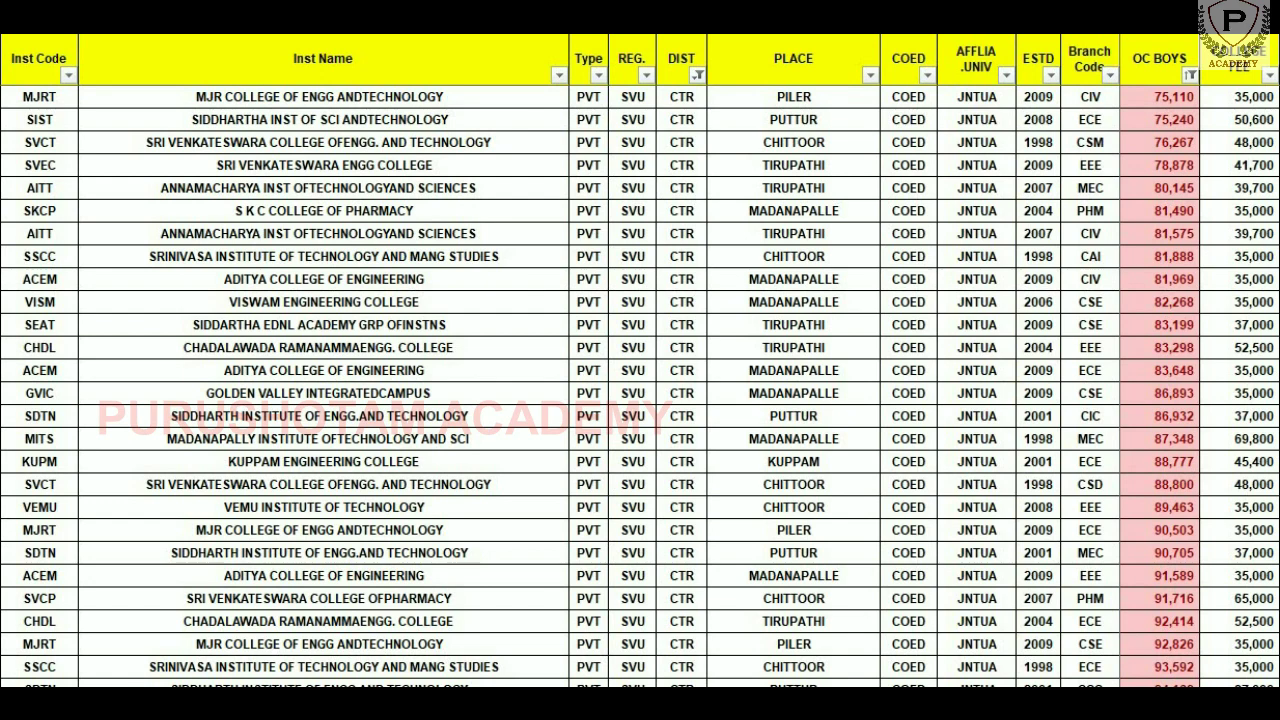
Look through the CTR colleges to the end of the list and change the DIST filter to EG only.
scroll(640, 390, down, 3)
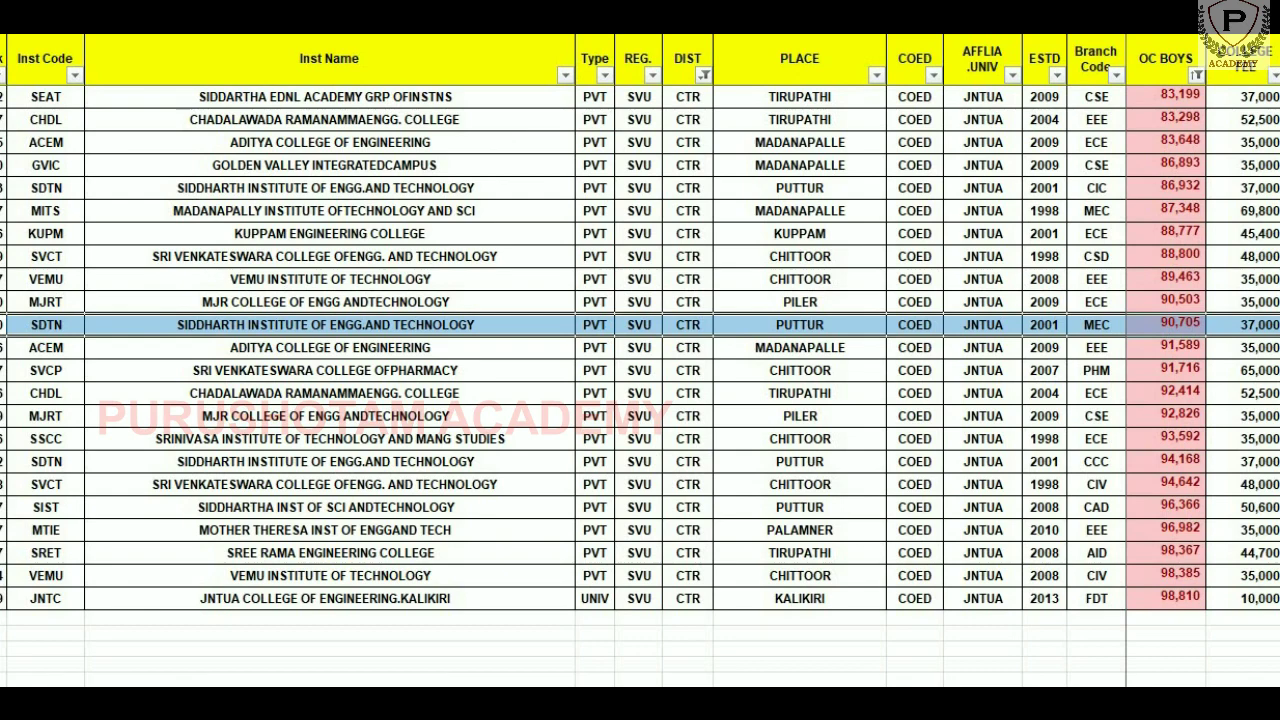
scroll(640, 390, up, 4)
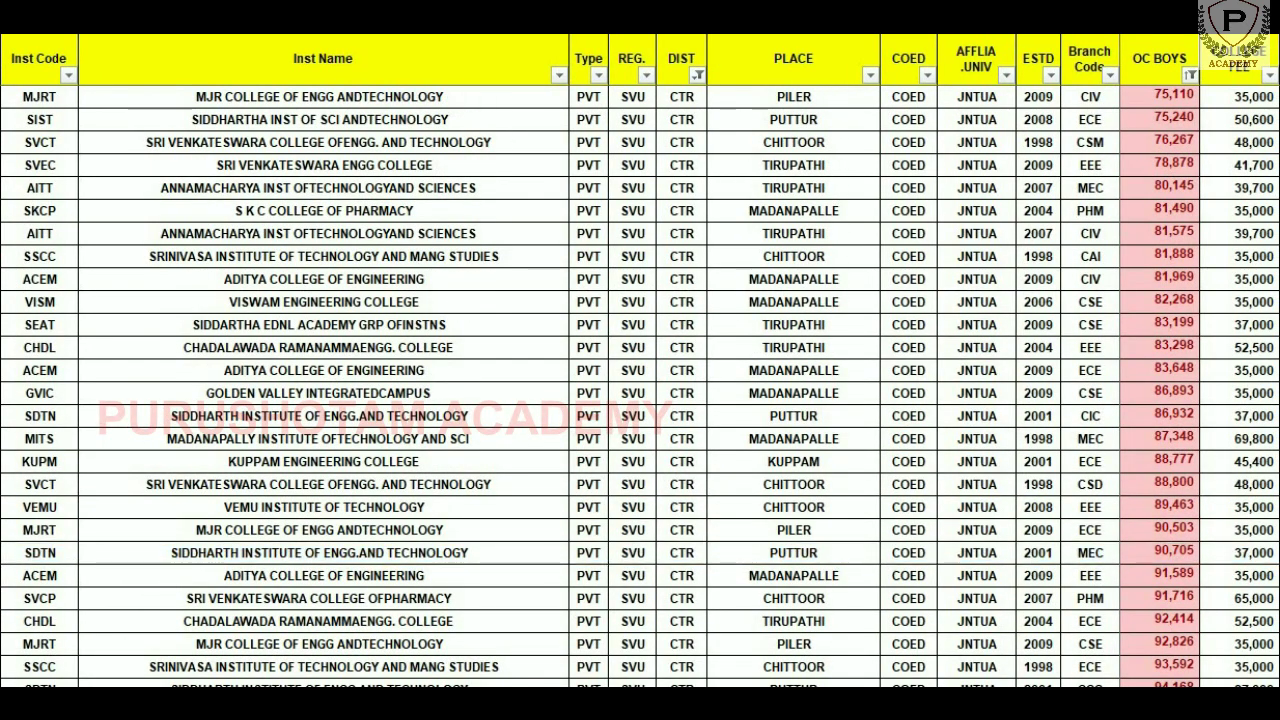
click(697, 75)
click(510, 299)
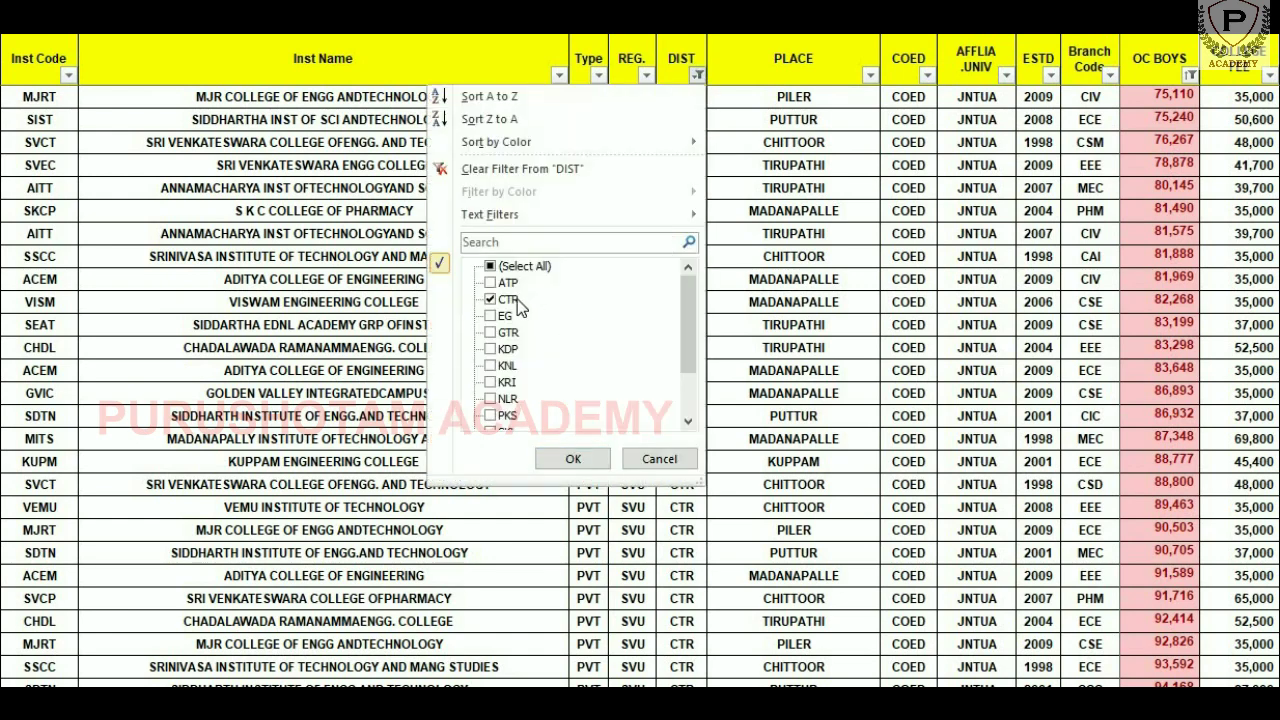
click(508, 315)
click(553, 458)
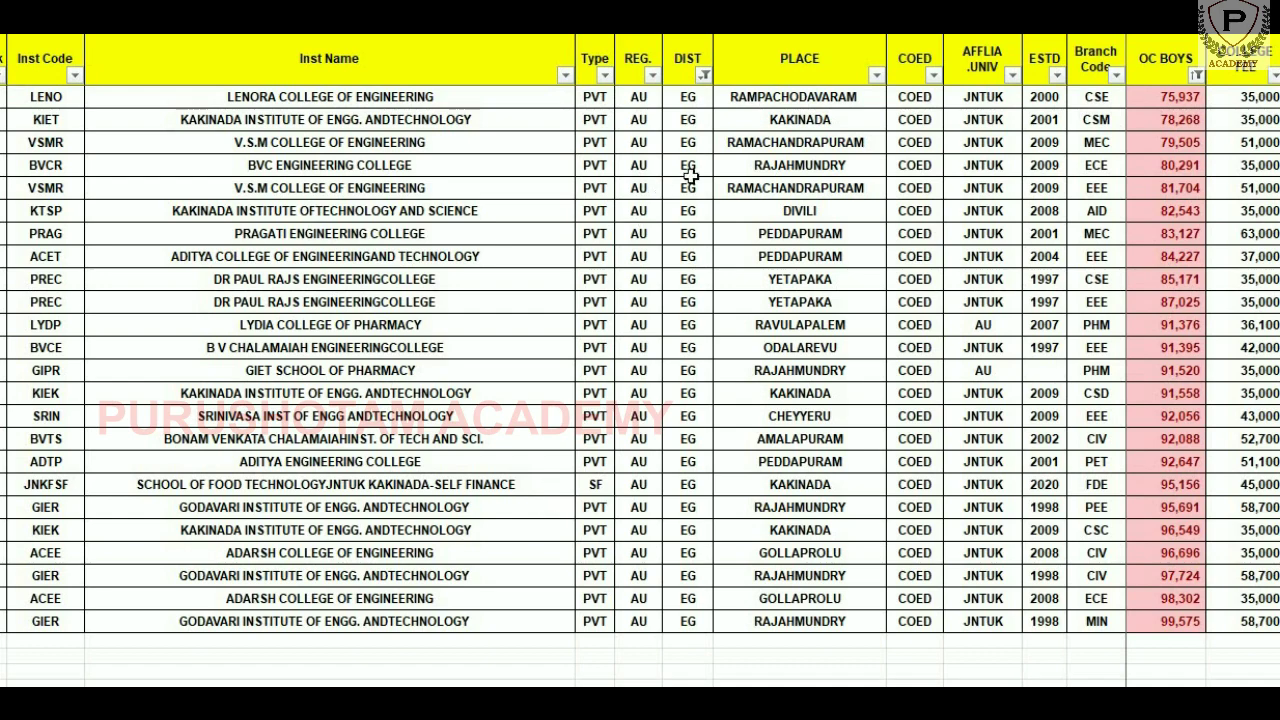
Replace EG with GTR as the only district selected in the DIST filter.
click(705, 76)
click(497, 316)
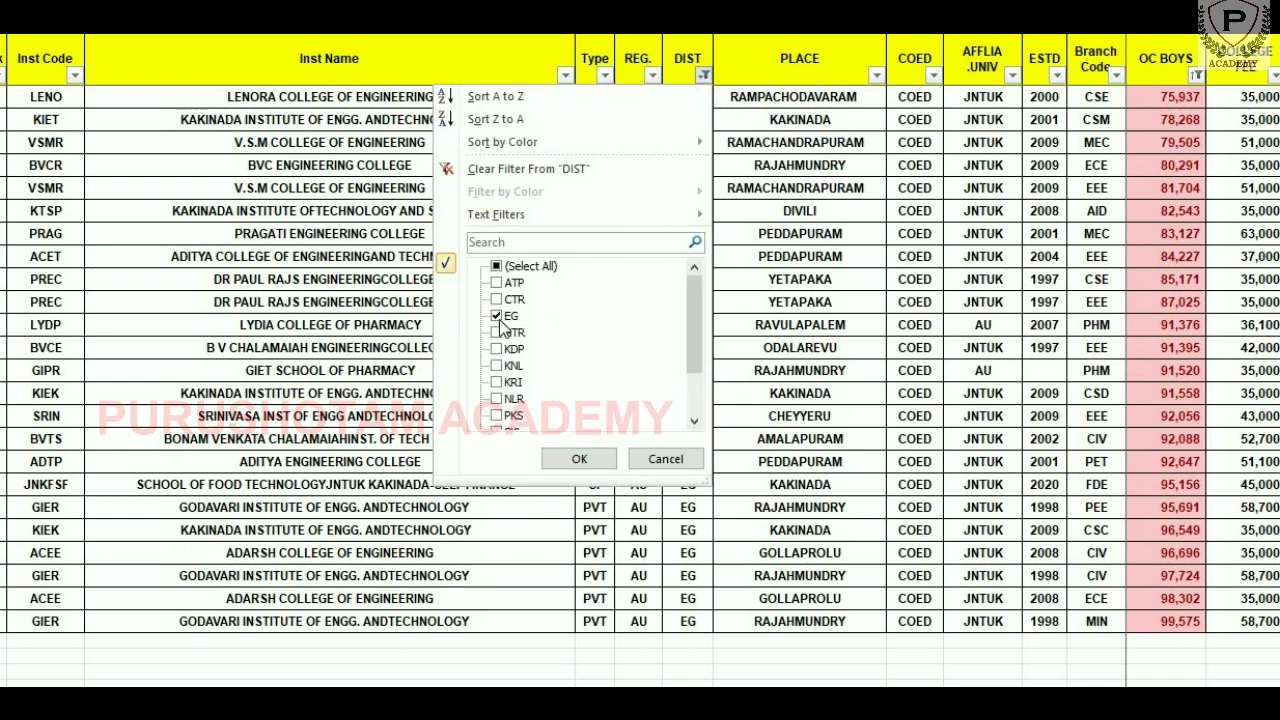
click(497, 332)
click(579, 459)
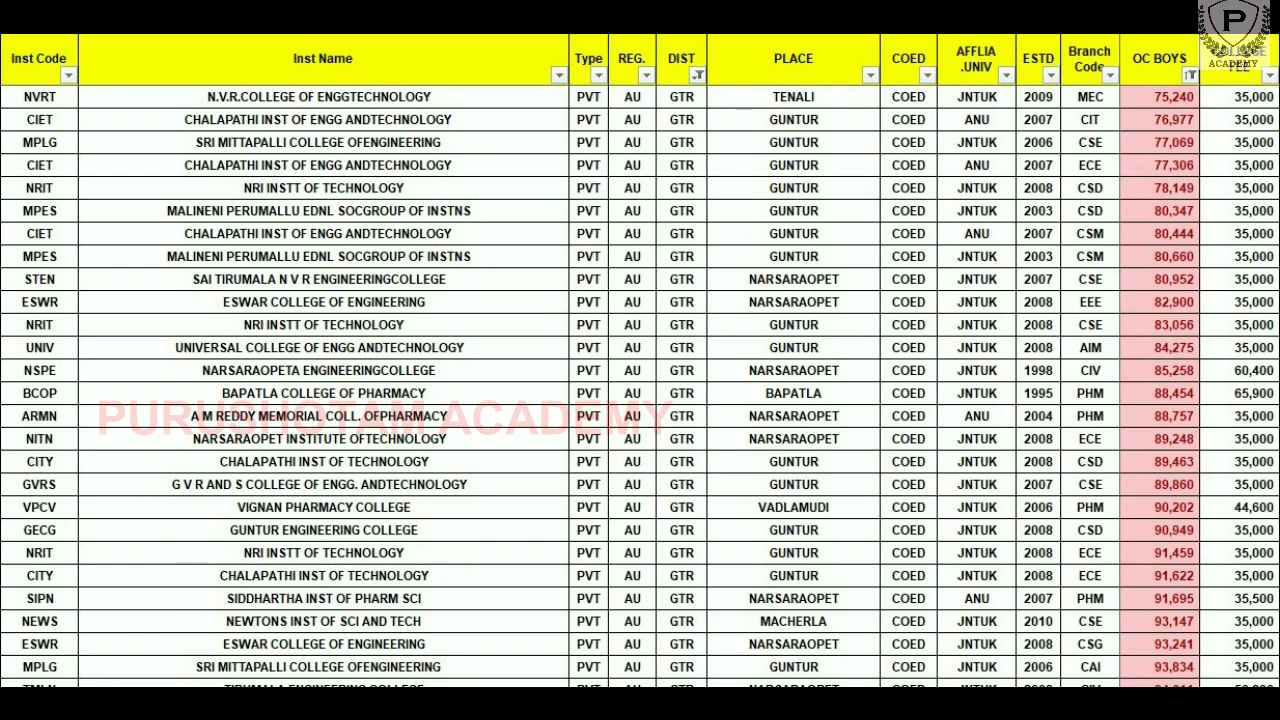
Look through the GTR colleges to the end of the list and change the DIST filter to KDP only.
click(1165, 575)
scroll(1165, 575, down, 4)
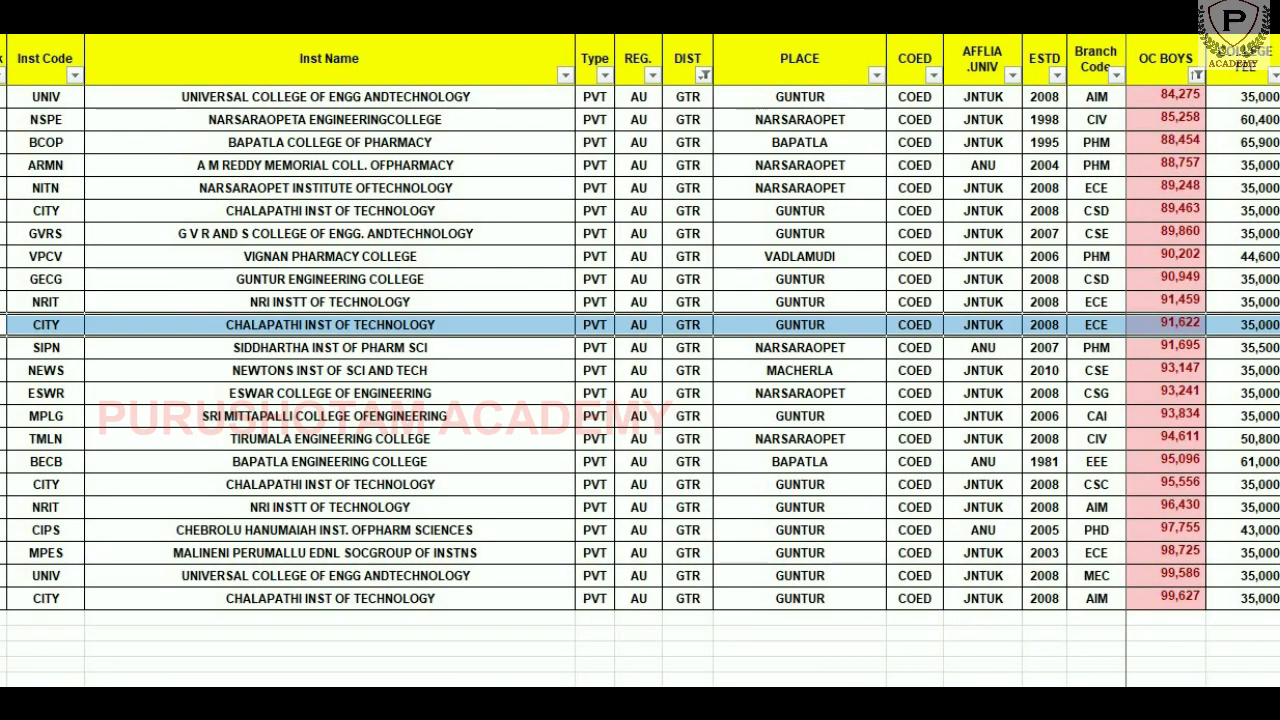
scroll(640, 384, up, 1)
scroll(640, 360, up, 4)
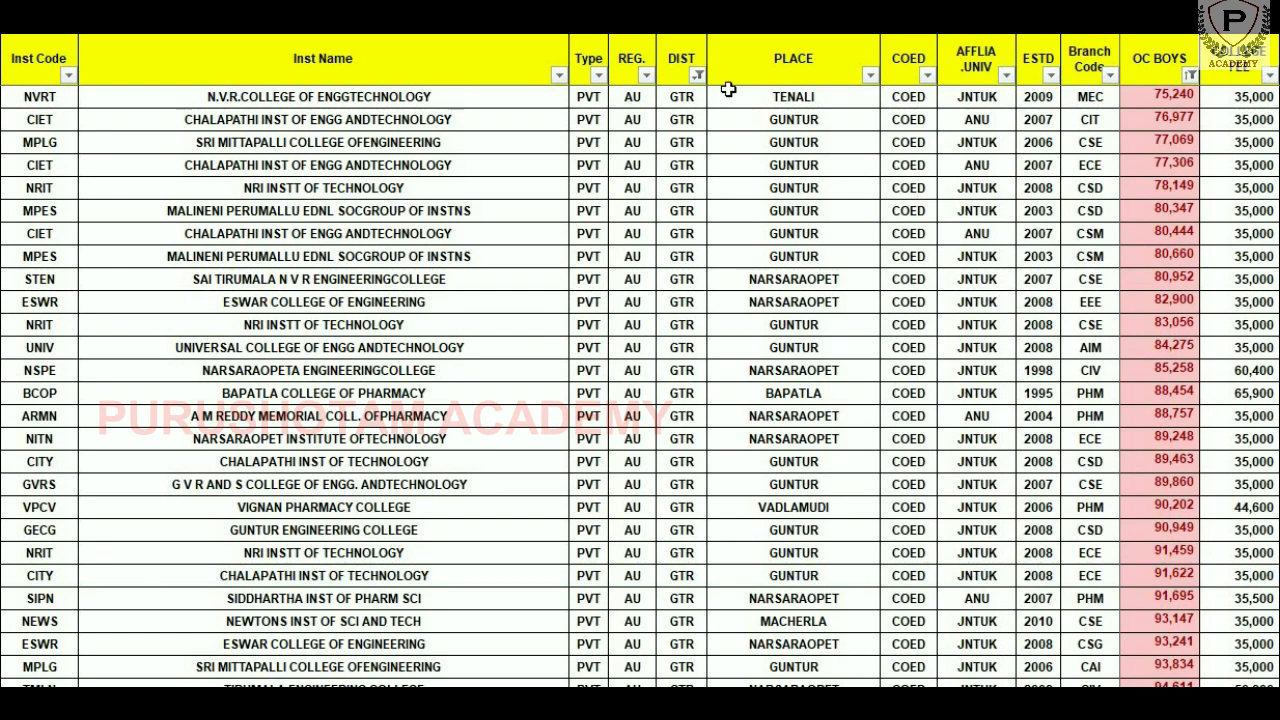
click(697, 75)
click(500, 332)
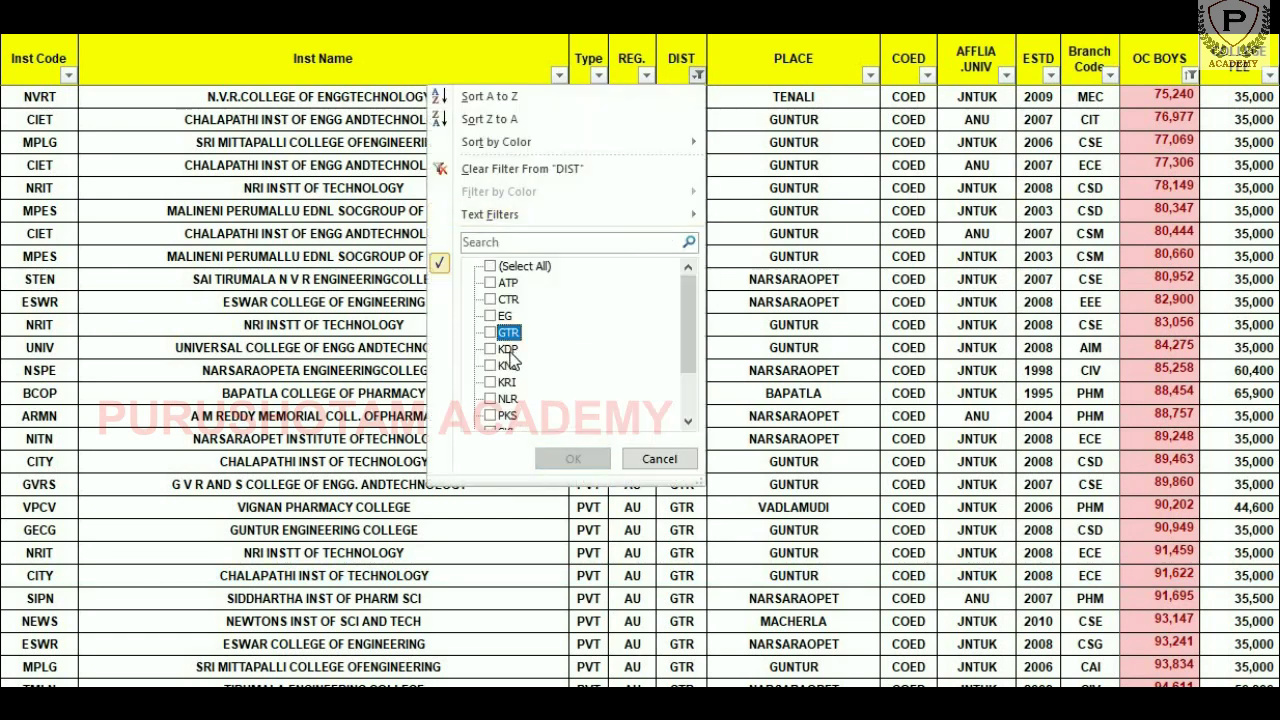
click(500, 348)
click(575, 458)
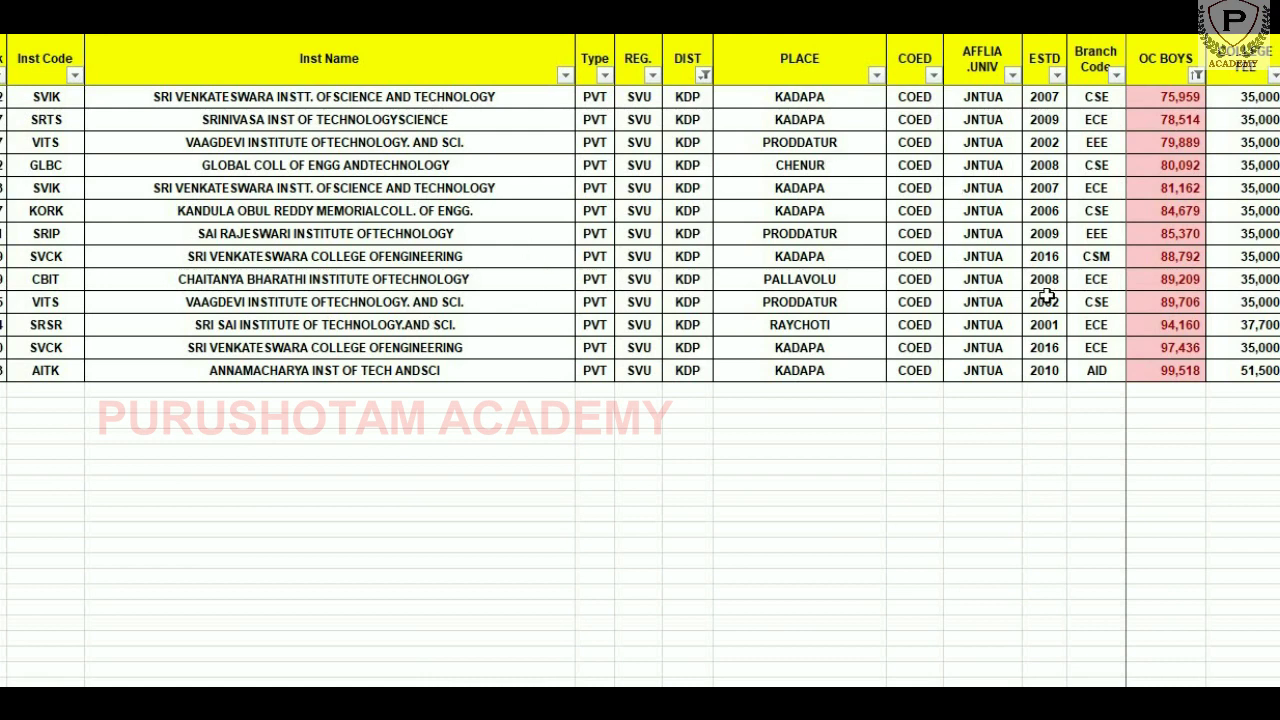
Change the DIST column filter from KDP to KNL only.
click(704, 75)
click(549, 460)
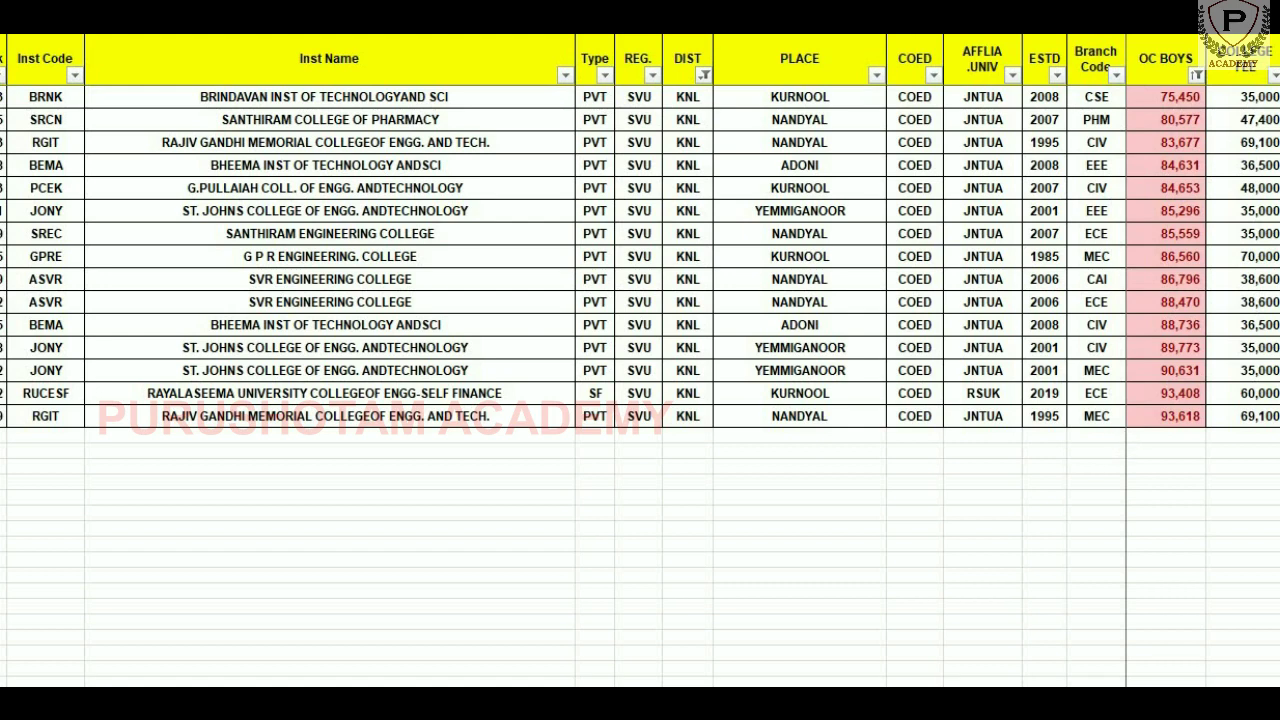
Switch the DIST filter from KNL to KRI only and look through the KRI colleges down to the last row.
click(704, 75)
click(512, 366)
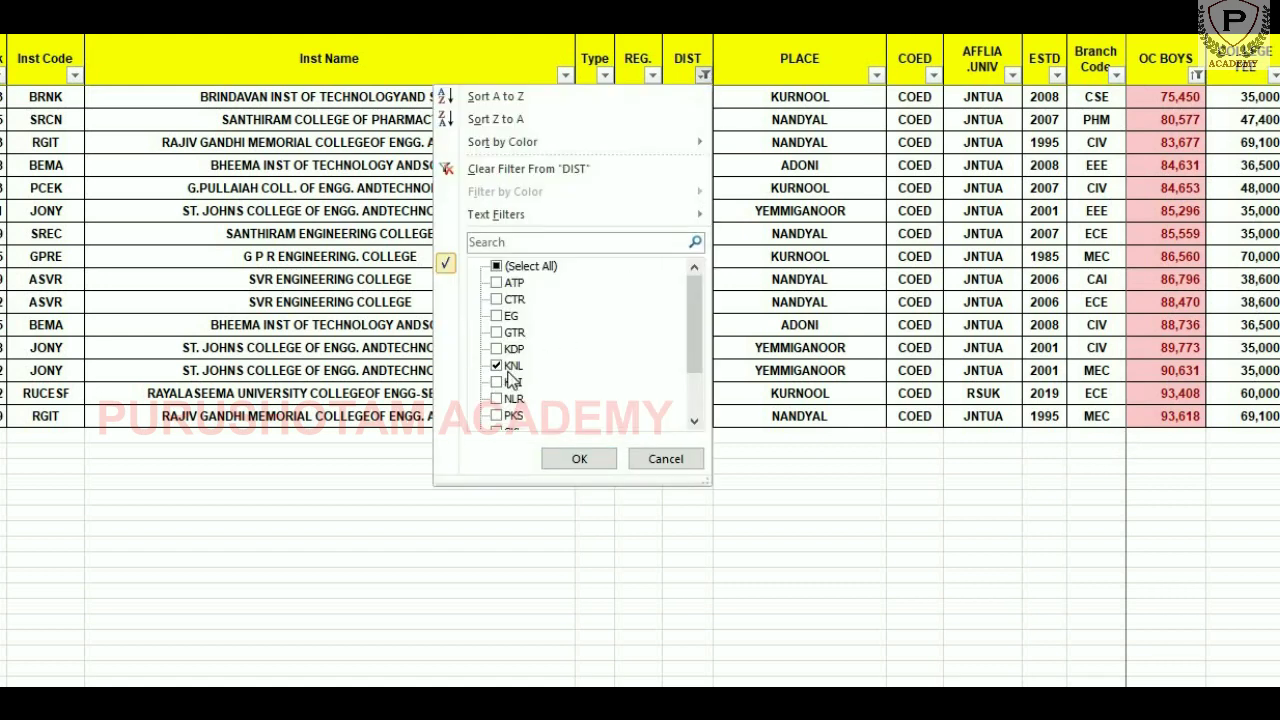
click(512, 381)
click(575, 458)
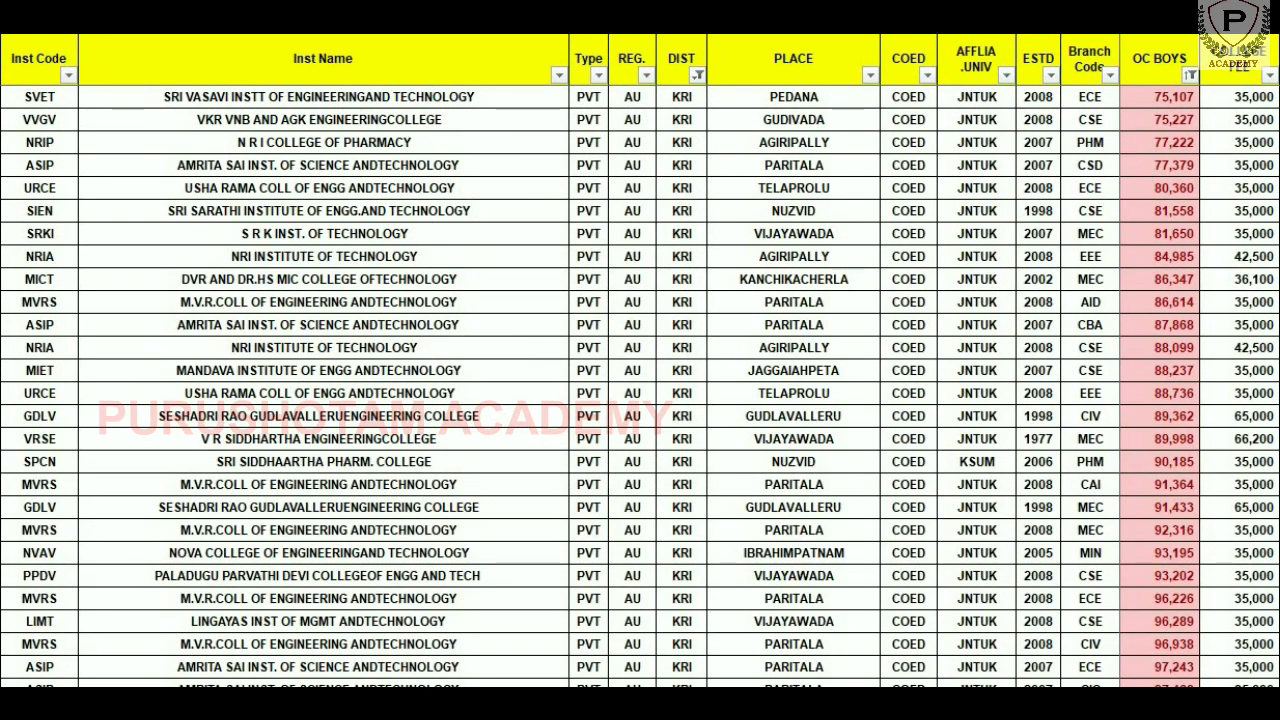
click(640, 530)
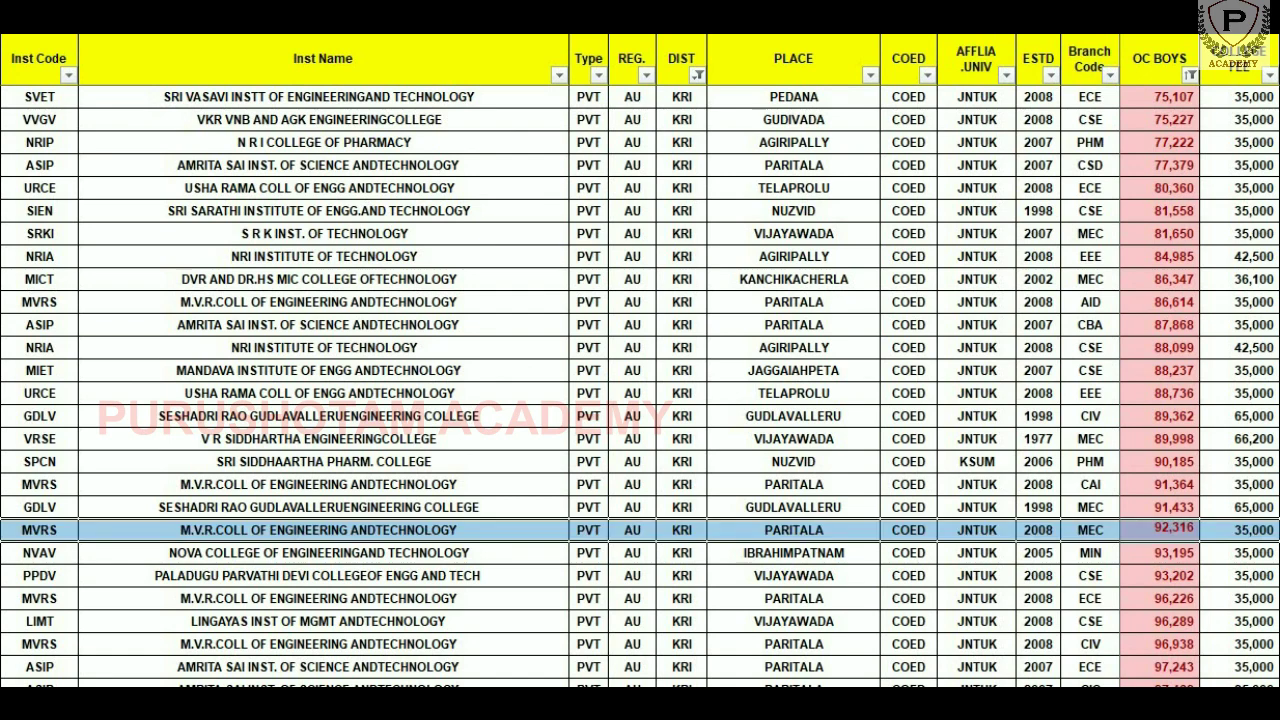
scroll(640, 390, down, 3)
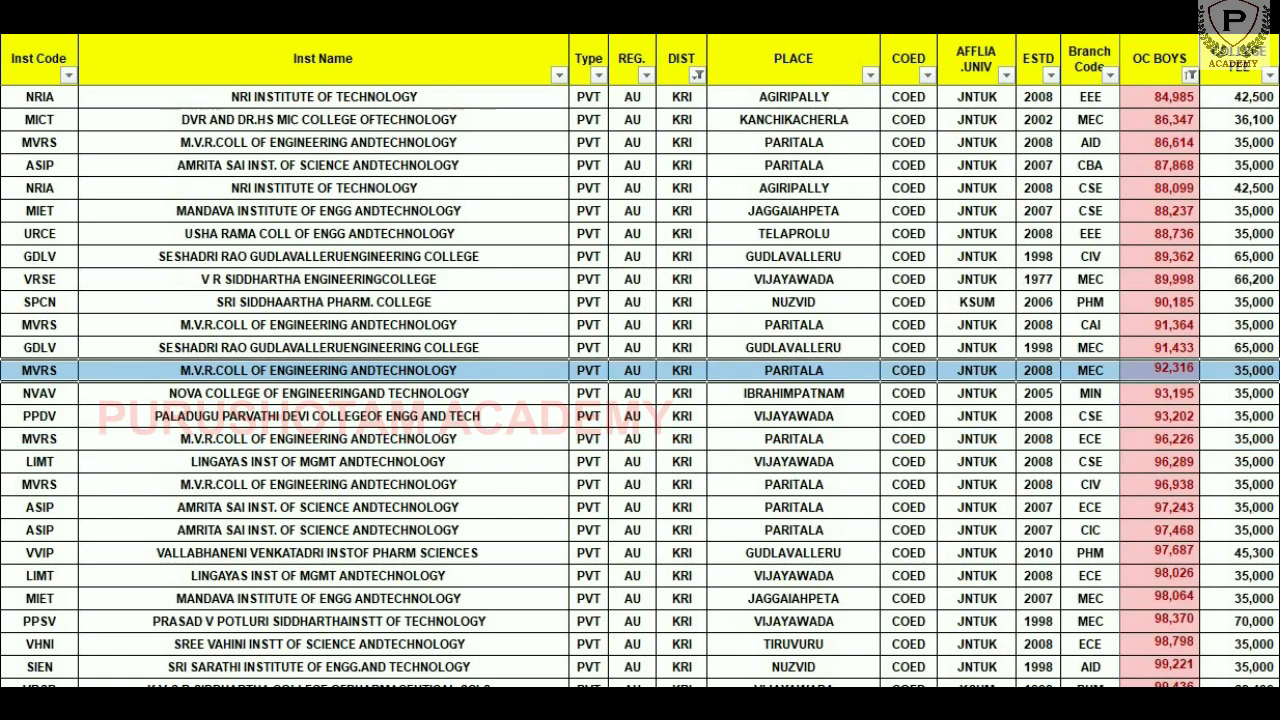
scroll(640, 390, down, 1)
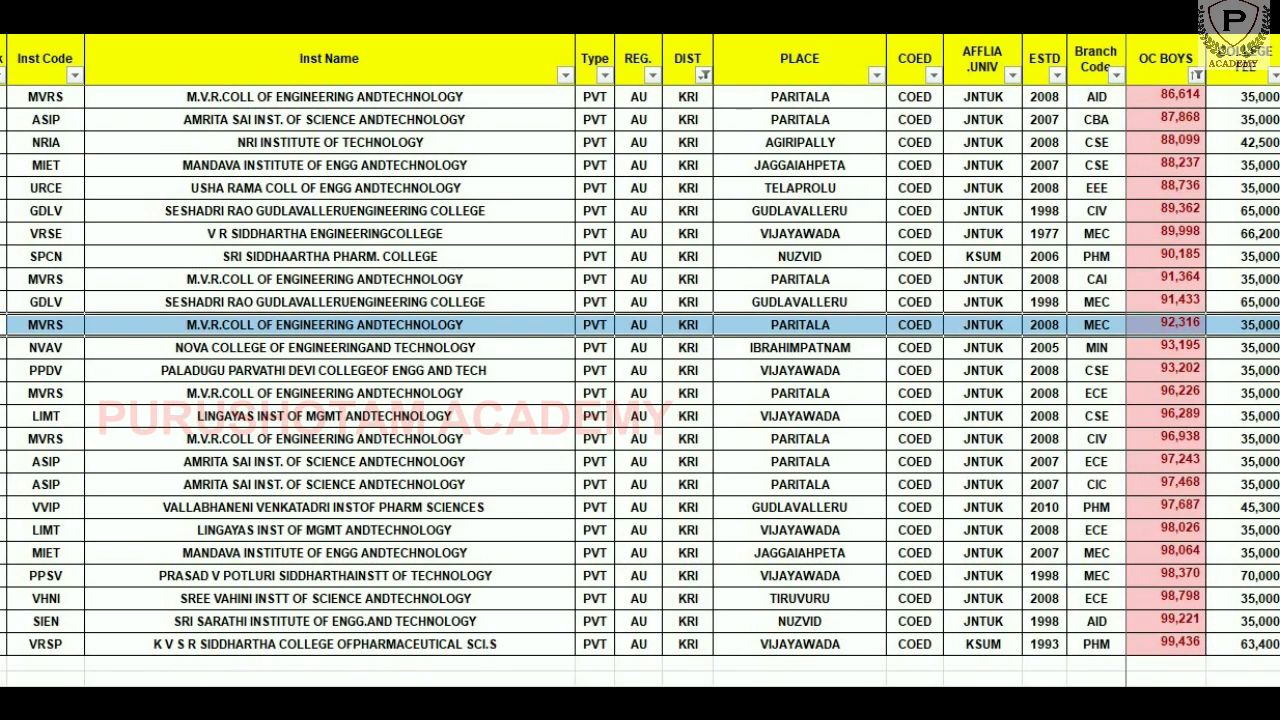
scroll(640, 390, up, 3)
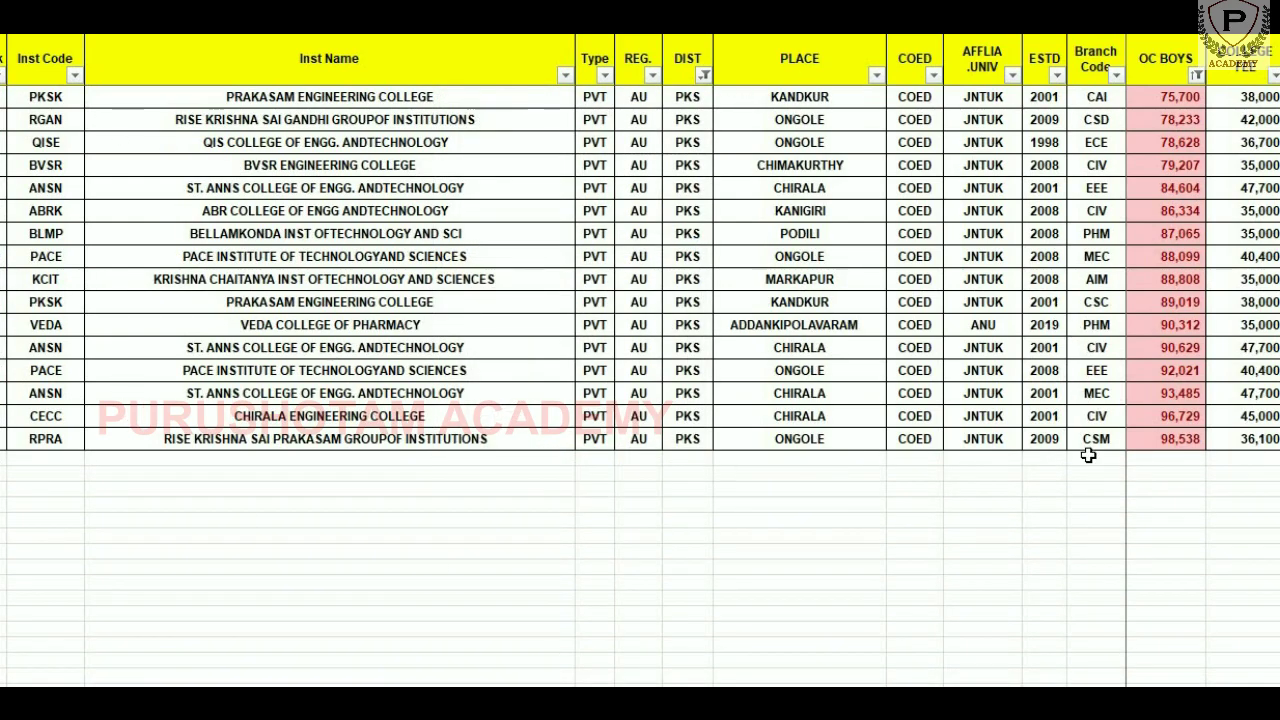
Filter the DIST column to the SKL district alone, followed by the VSP district alone.
click(704, 75)
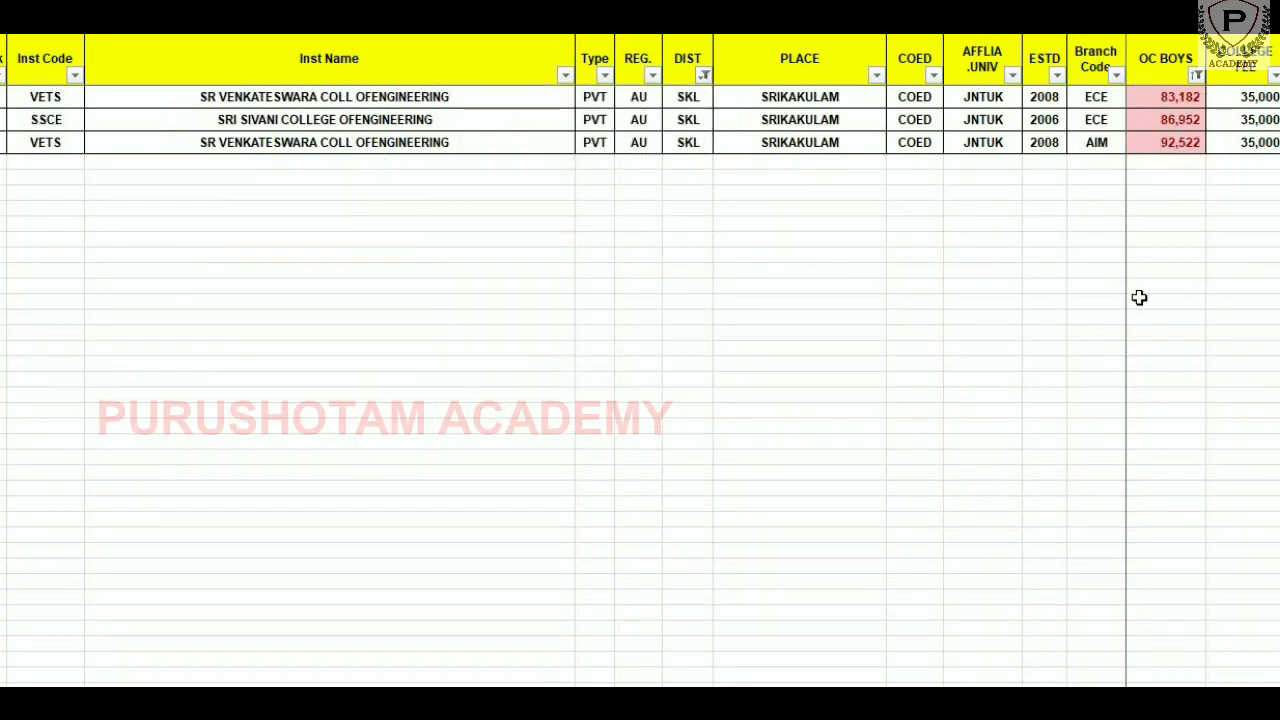
click(706, 73)
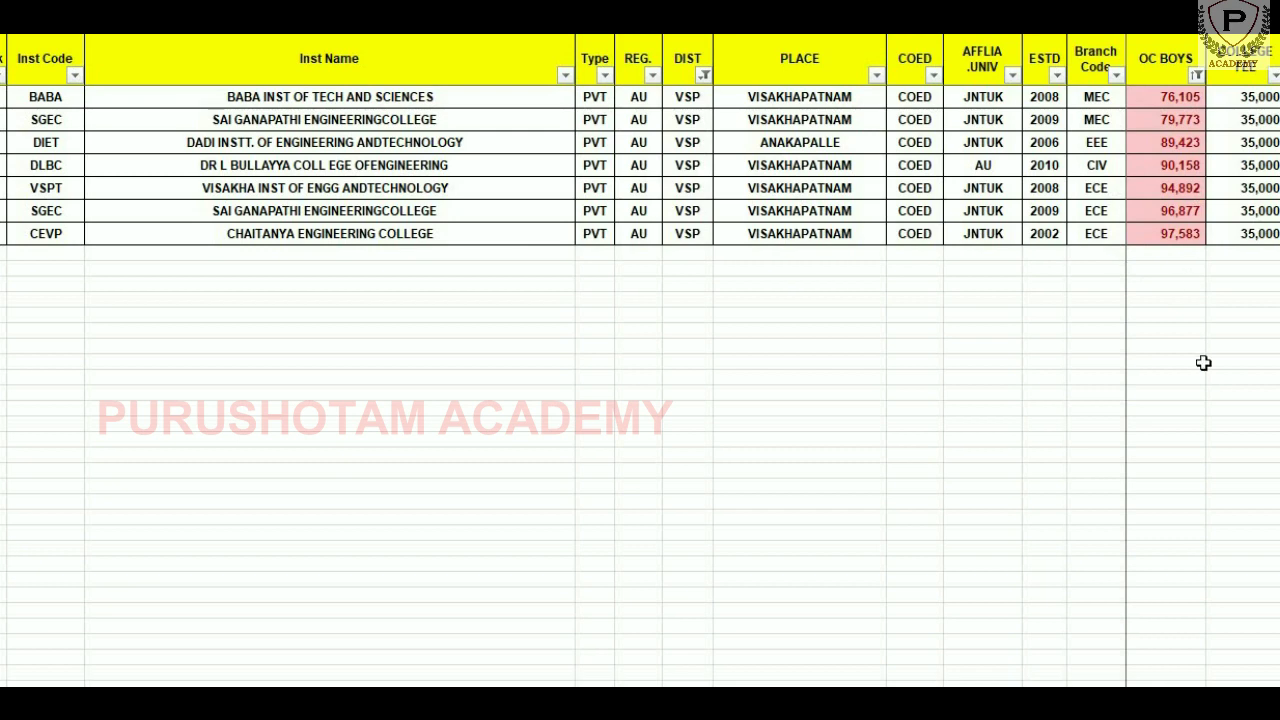
Filter the DIST column to the VZM district alone, followed by the WG district alone.
click(704, 75)
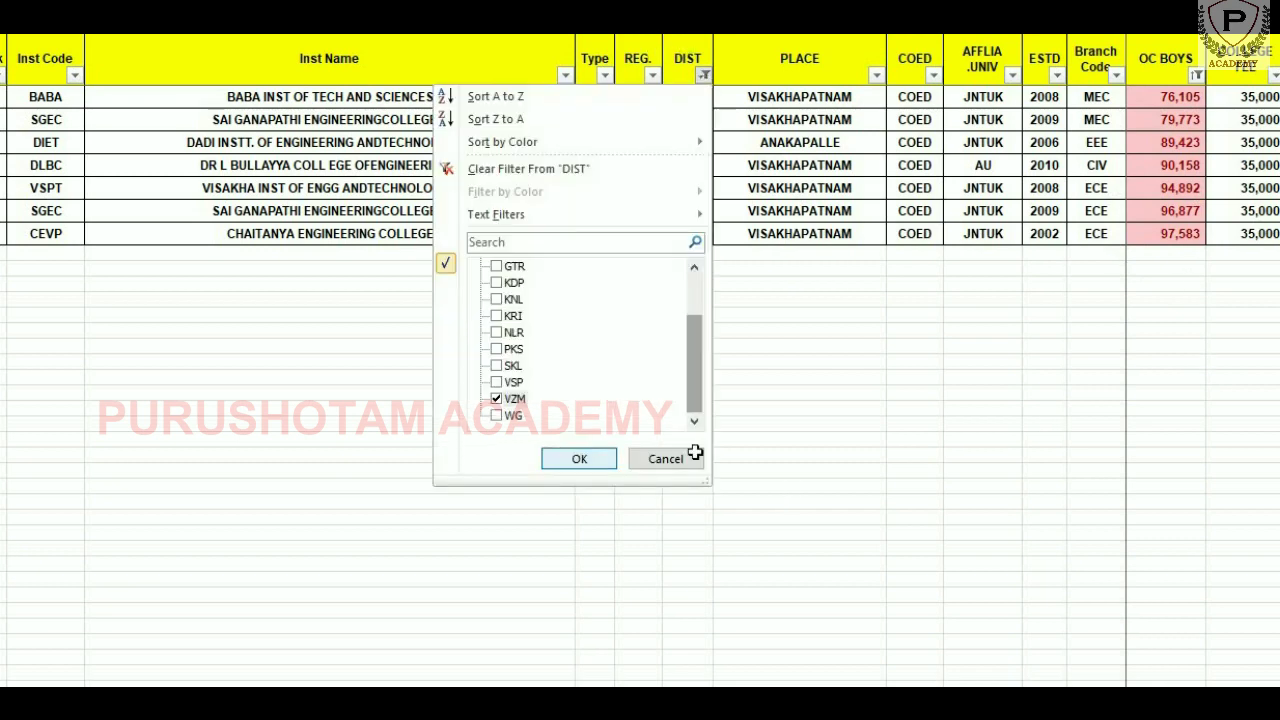
key(Return)
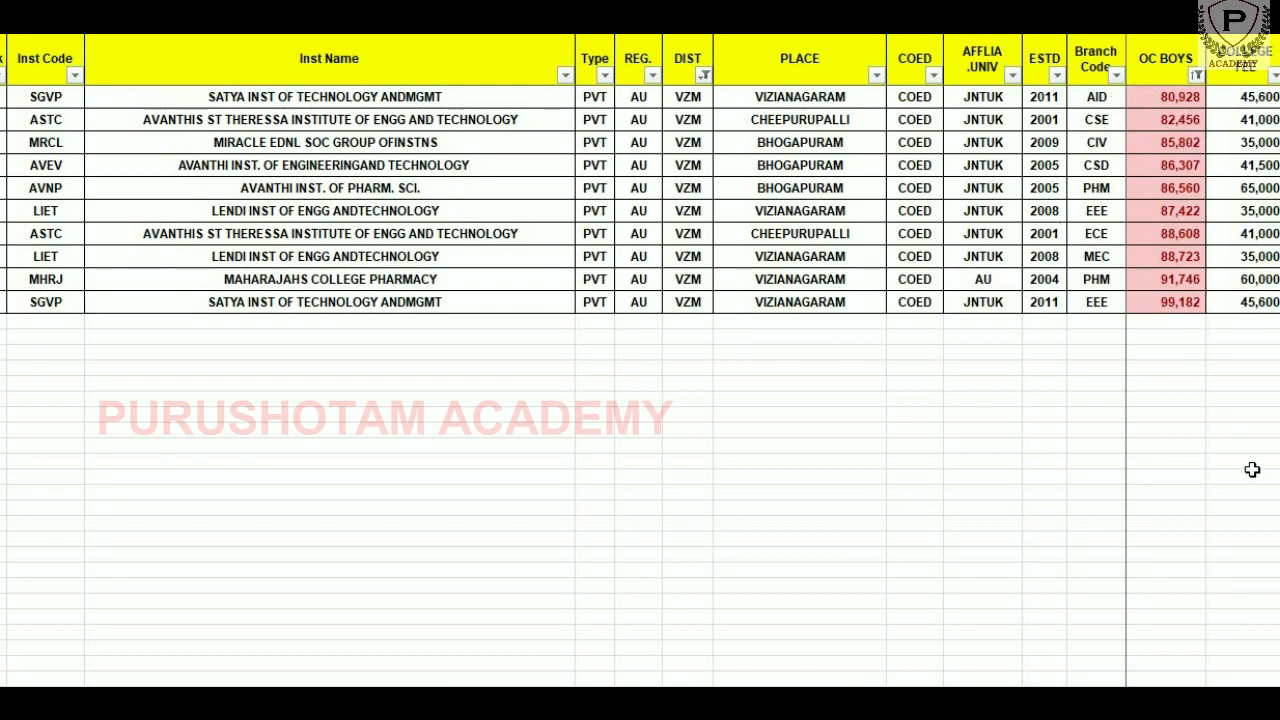
key(Return)
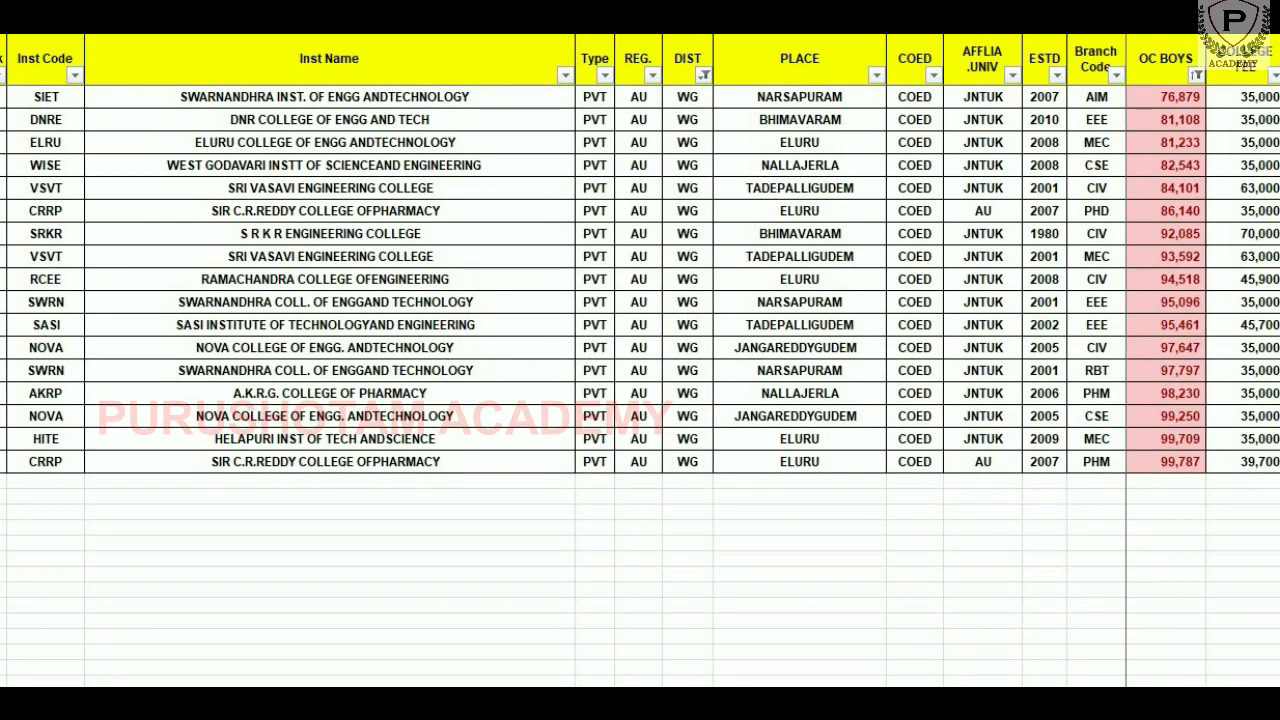